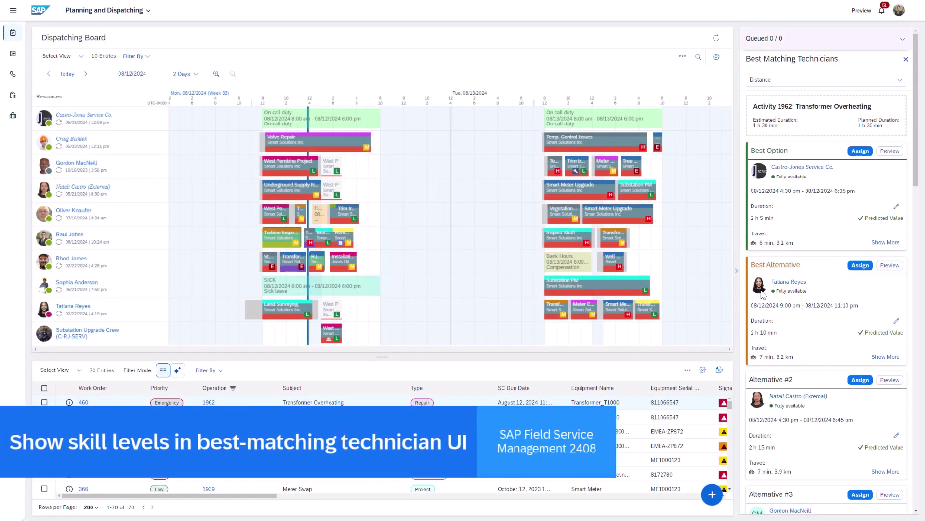
click(886, 242)
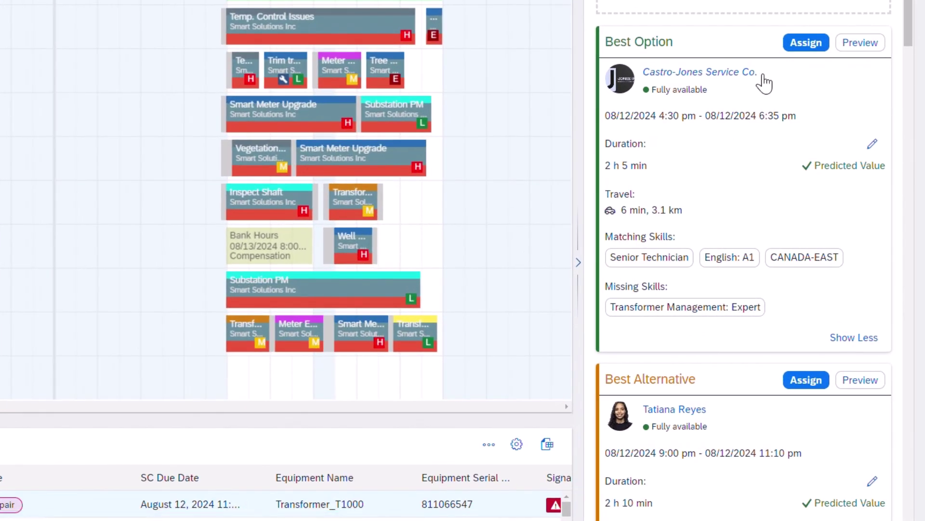
click(837, 33)
click(805, 179)
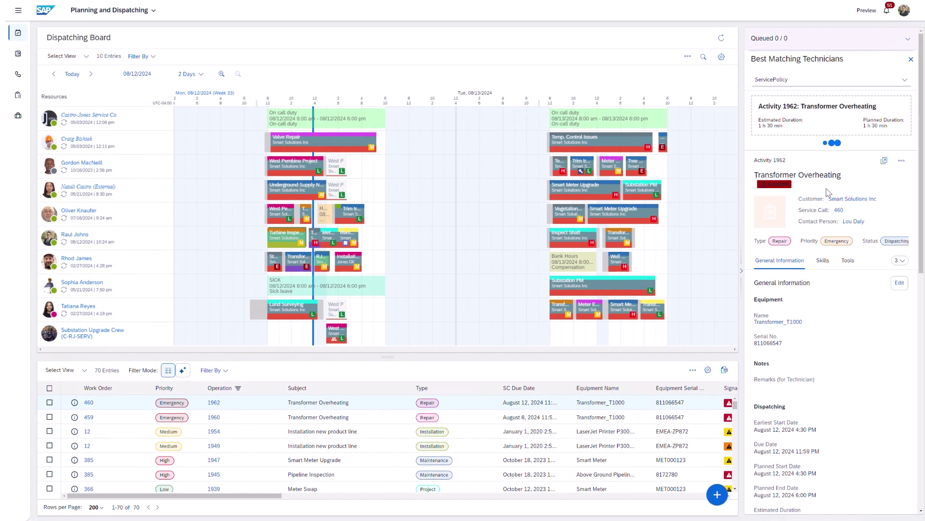
click(882, 242)
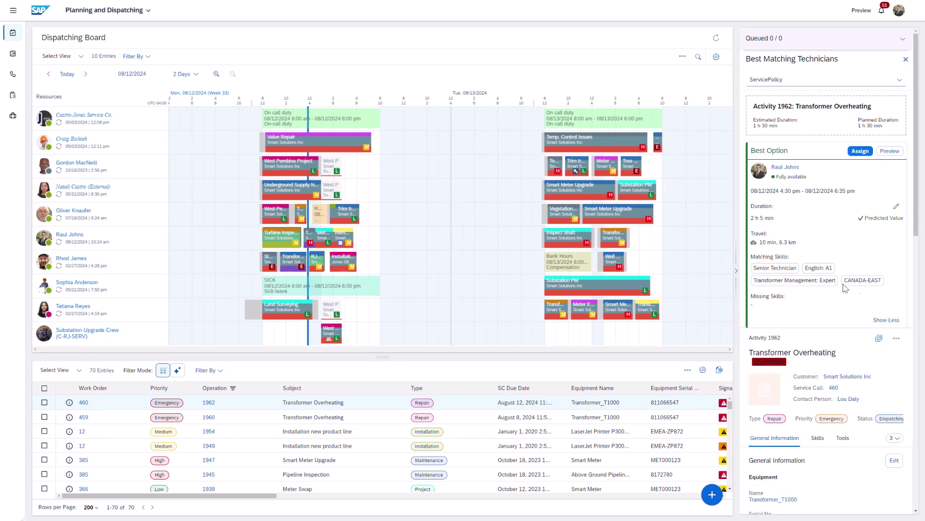
click(859, 152)
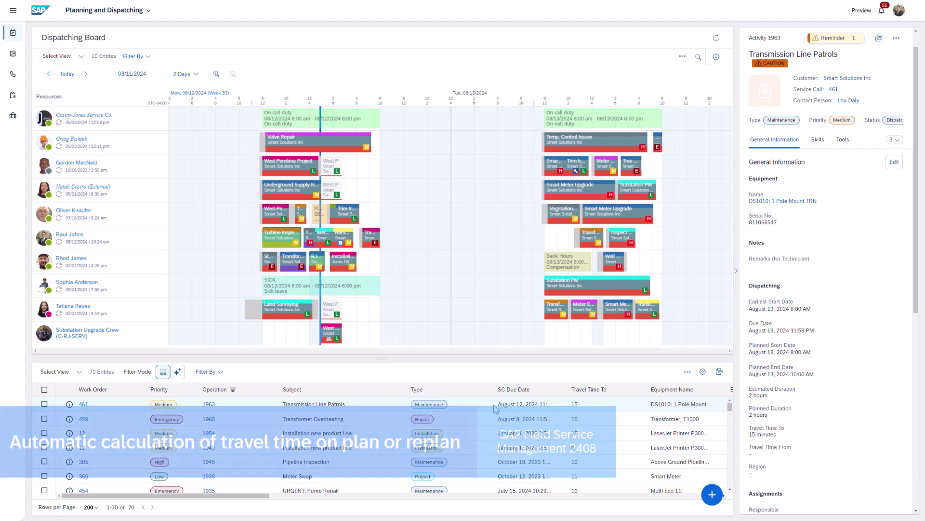
drag(334, 405, 563, 244)
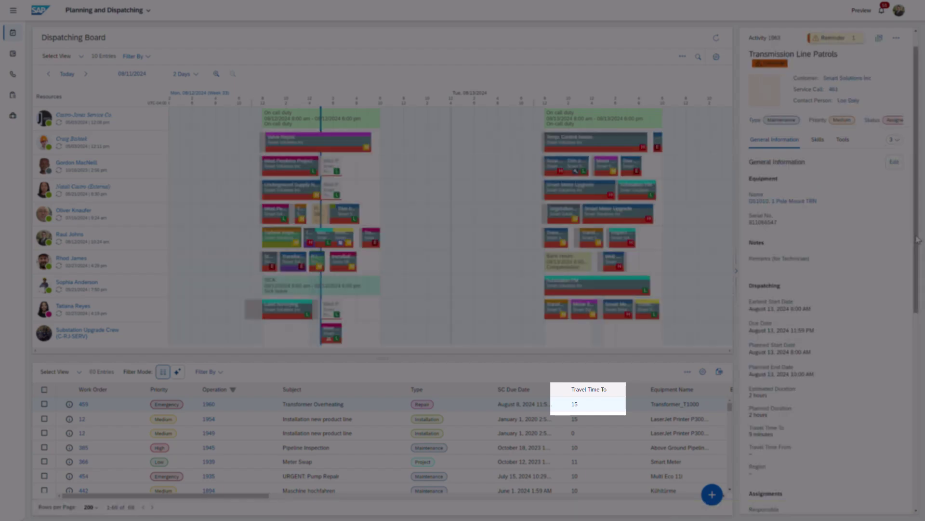
scroll(792, 403, down, 1)
drag(774, 412, 745, 410)
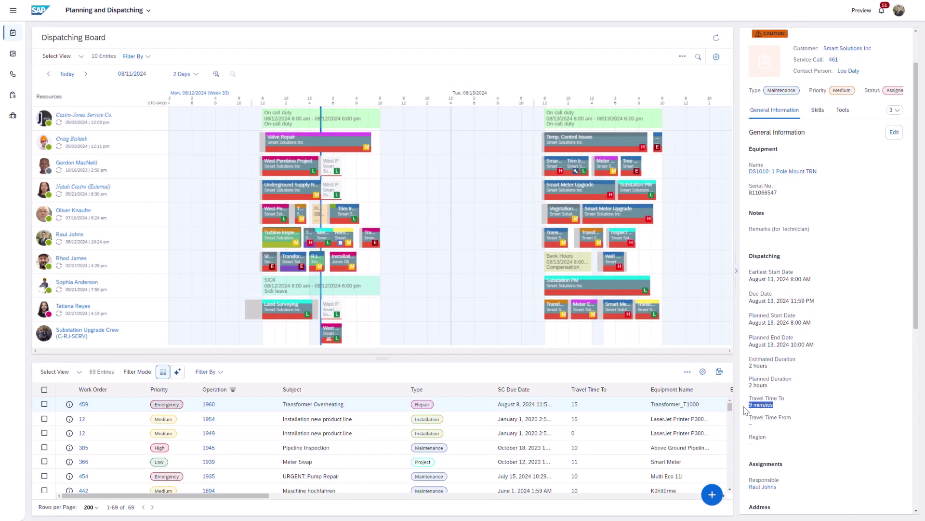
click(592, 245)
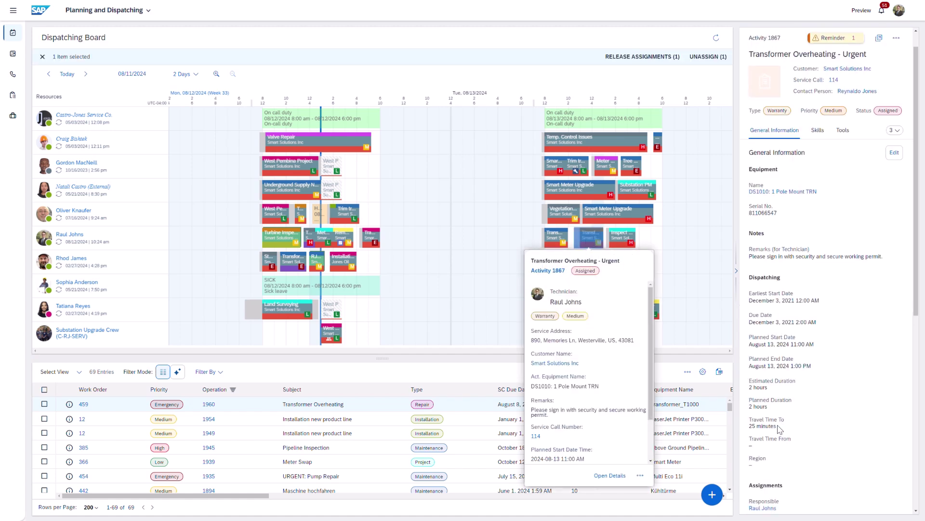
click(640, 475)
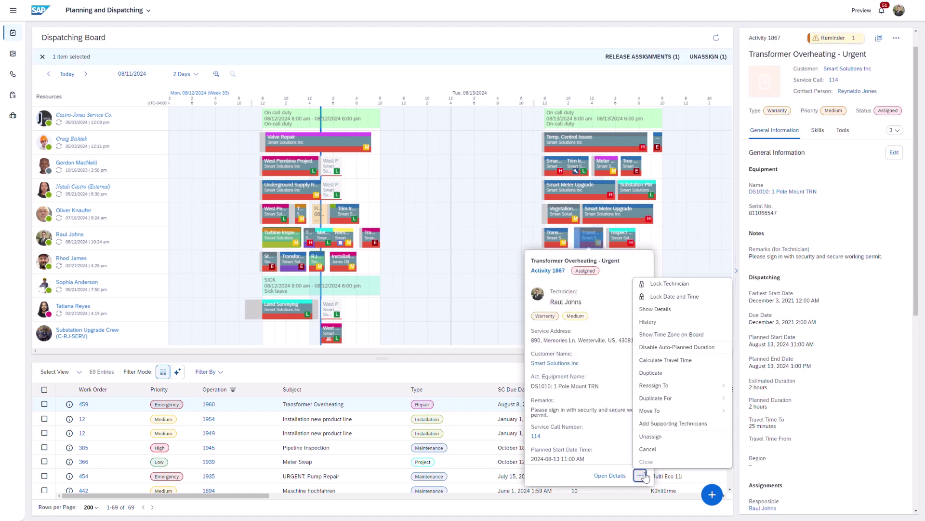
click(673, 372)
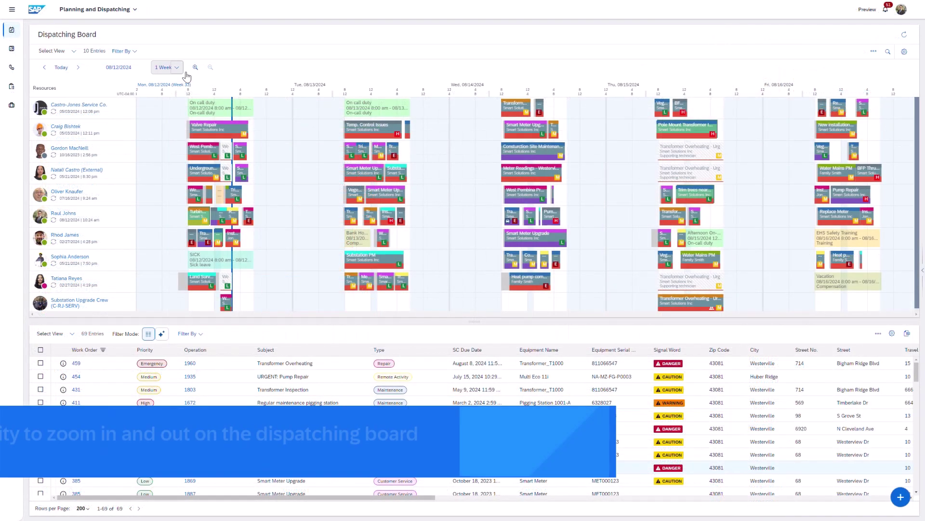
Step: Keep the one-week range and test zooming the timeline in twice and out twice
click(176, 68)
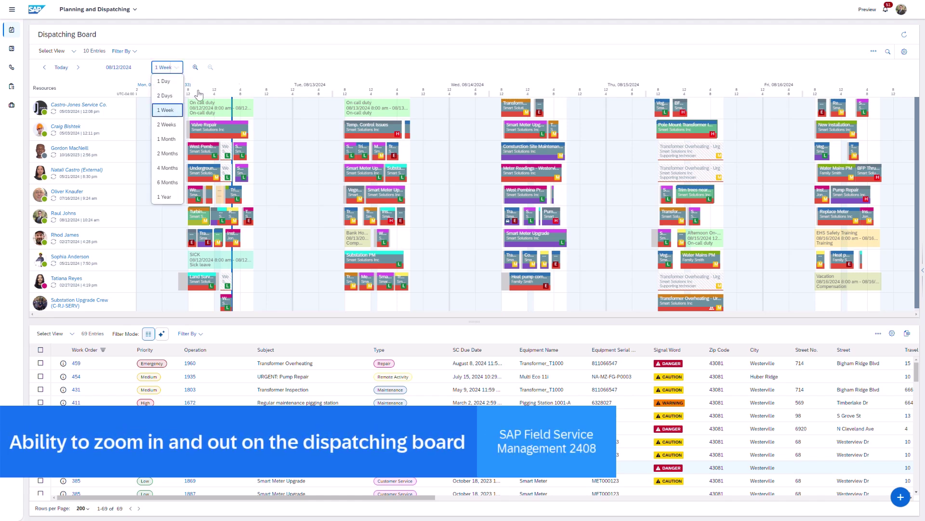
click(254, 74)
click(195, 67)
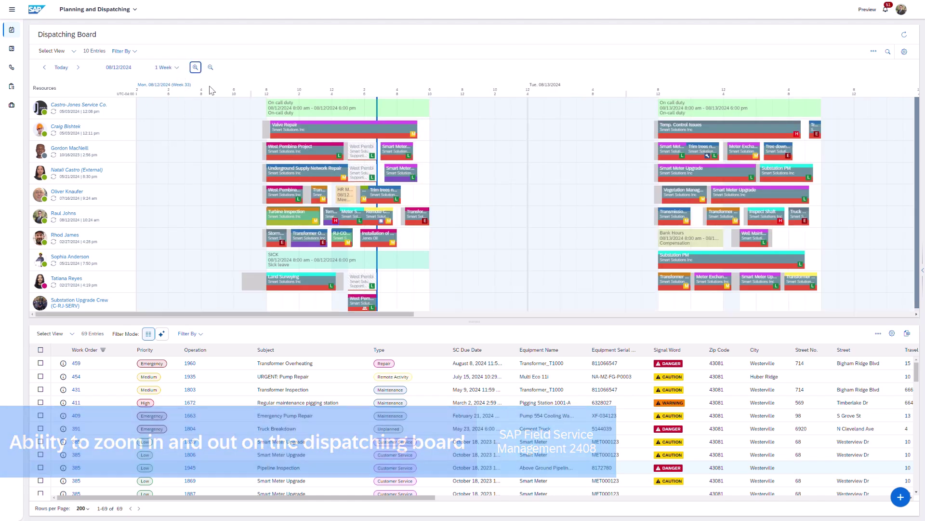
click(195, 68)
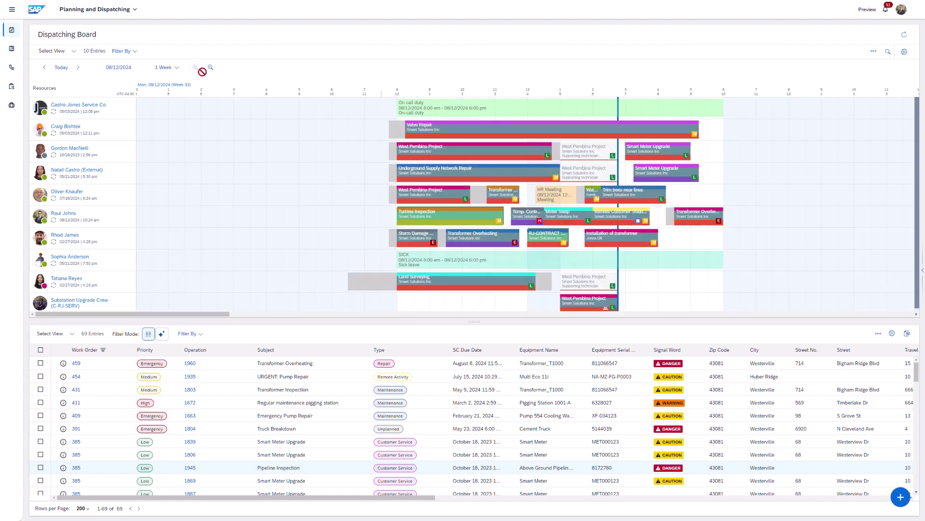
click(215, 71)
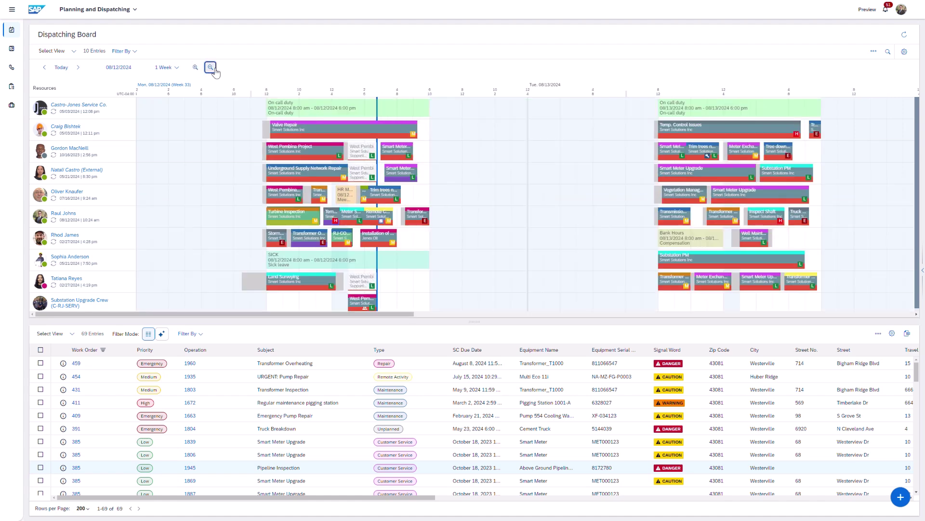
click(215, 71)
click(186, 70)
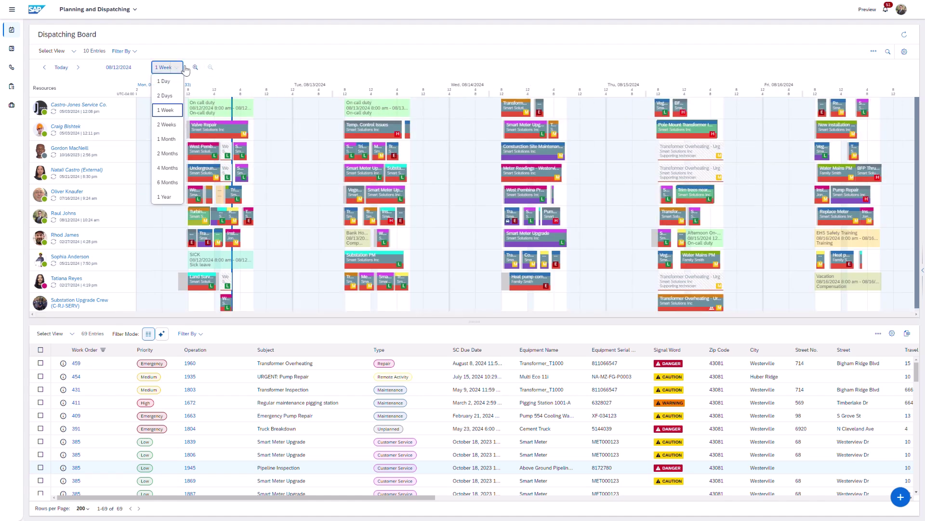
click(167, 81)
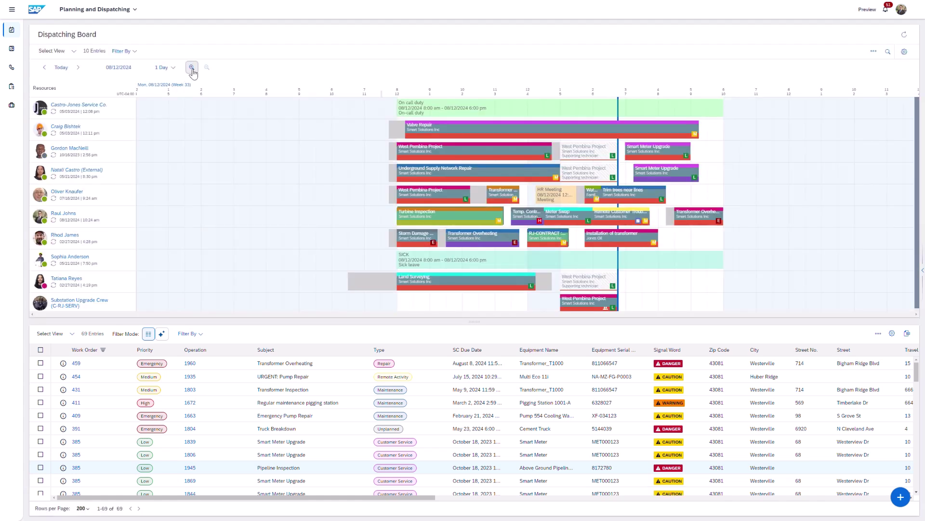
click(192, 67)
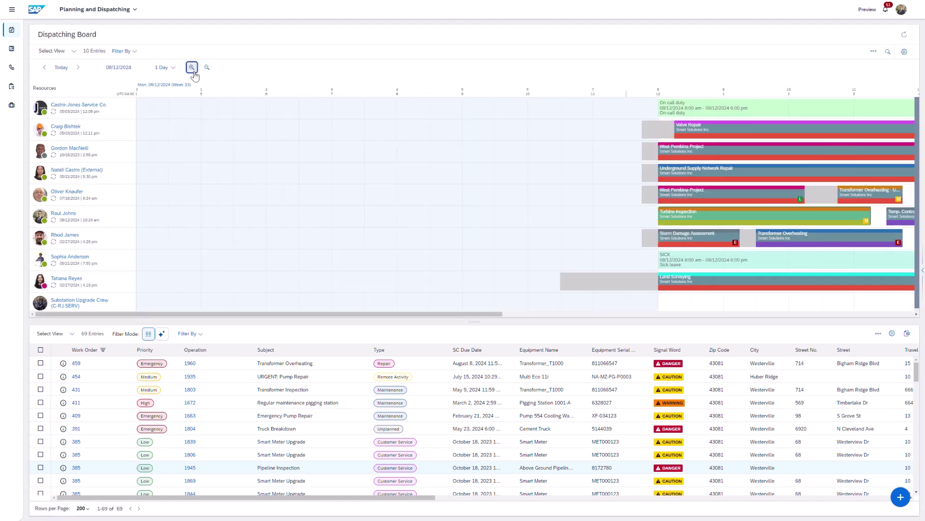
drag(390, 314, 617, 313)
click(192, 67)
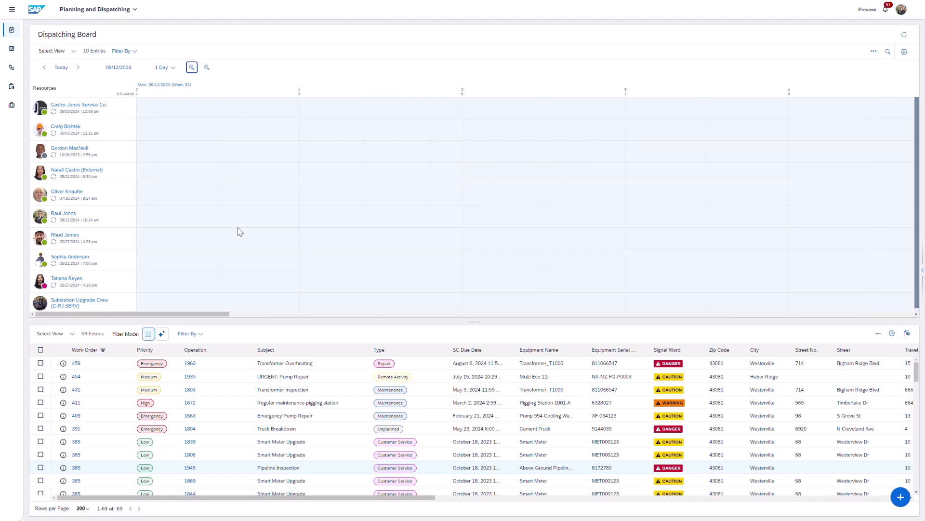
drag(217, 314, 579, 315)
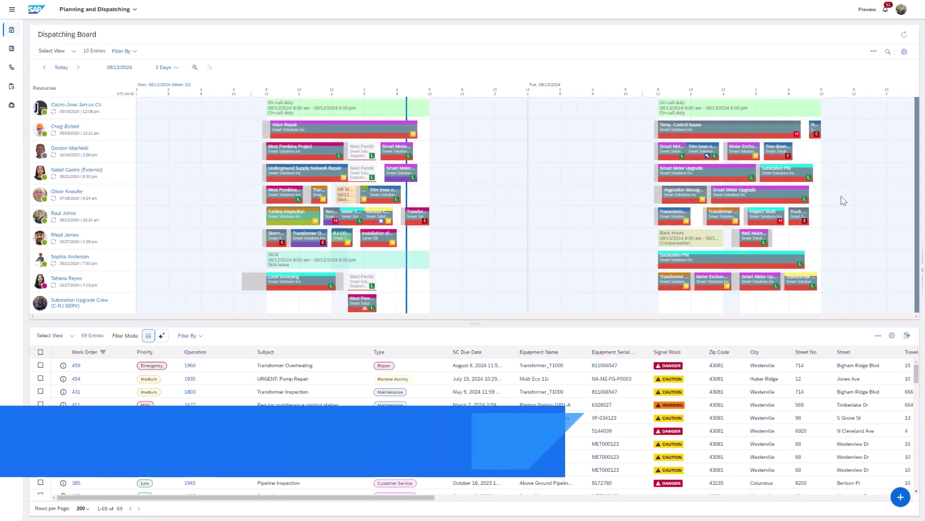
drag(787, 221, 680, 222)
click(898, 52)
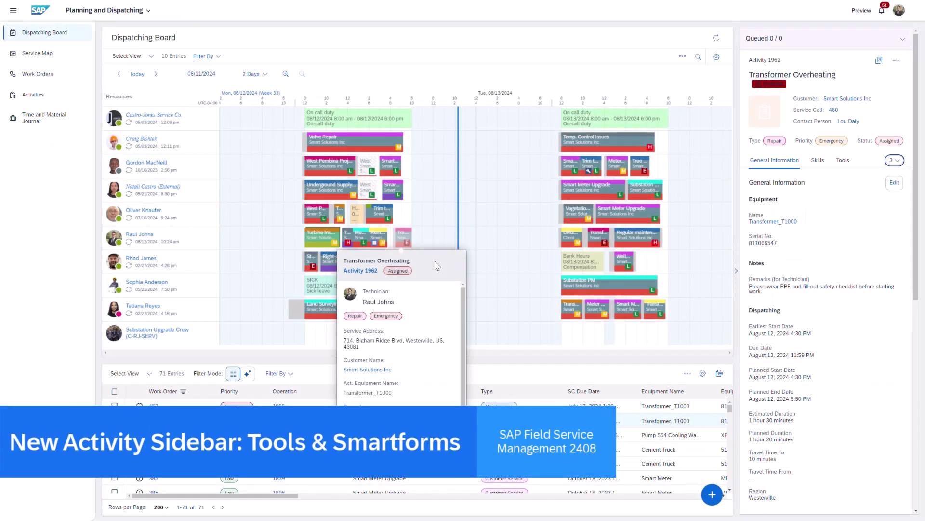
Step: View activity 1962's required tools and its Smartforms section
click(847, 164)
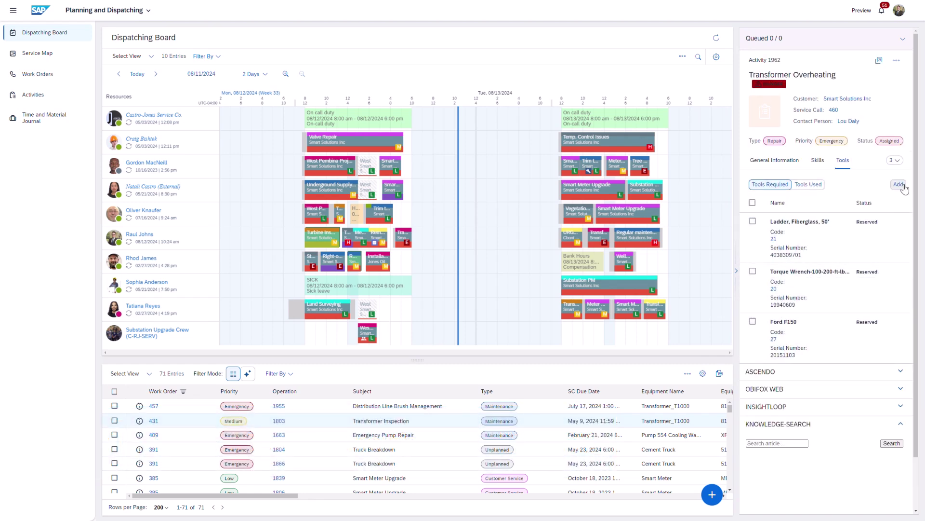
click(898, 161)
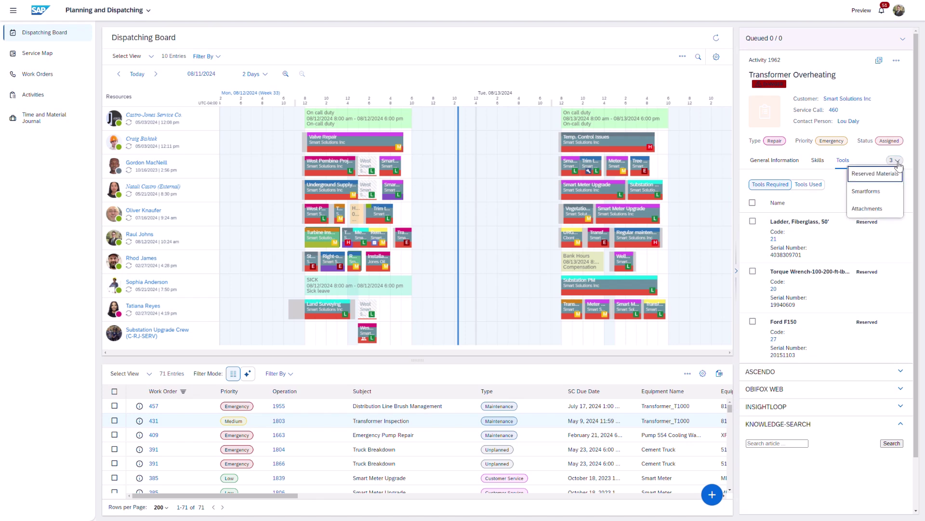
click(887, 191)
Step: Attach the Transformer Checklist and Repair template as a mandatory smartform
click(895, 183)
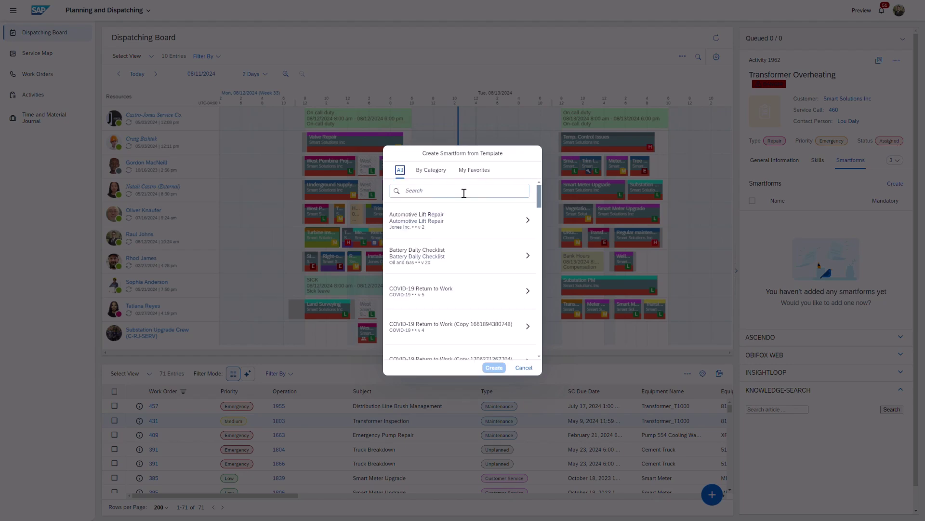
click(465, 192)
text(transformer)
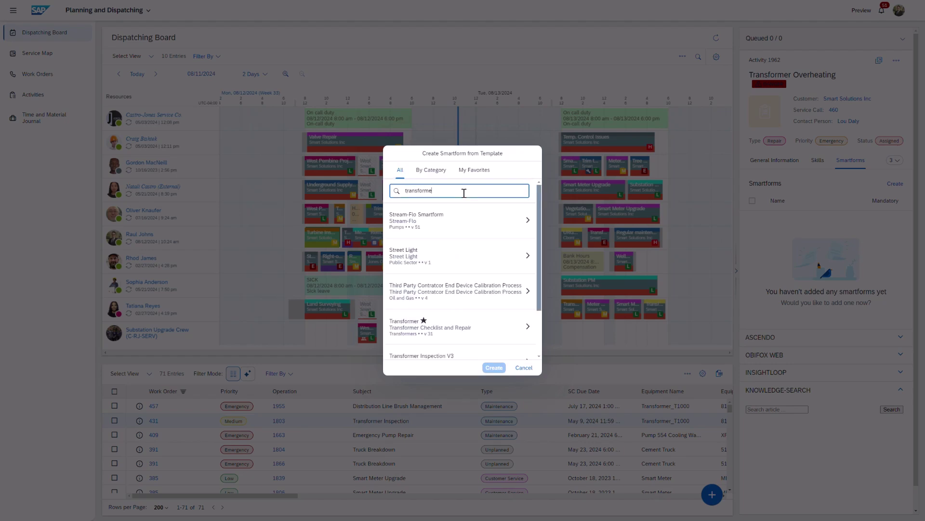
click(462, 226)
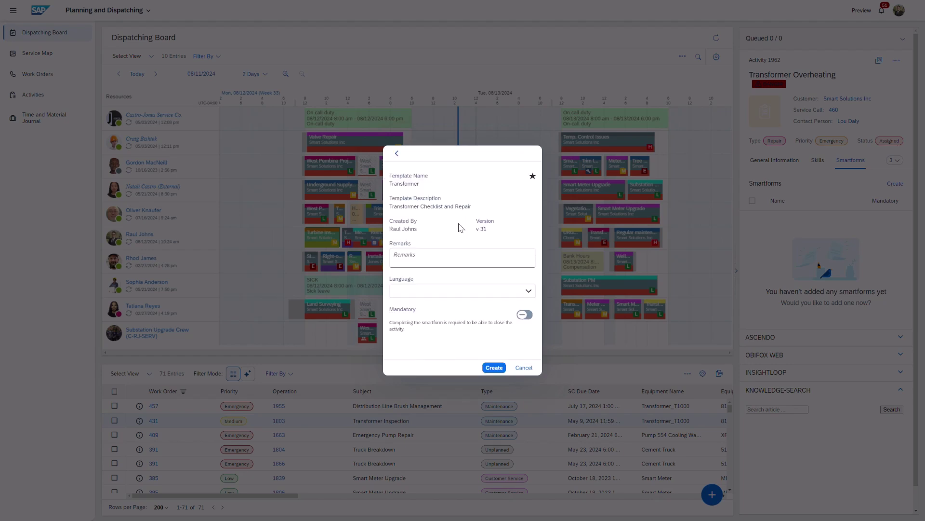
click(525, 316)
click(494, 367)
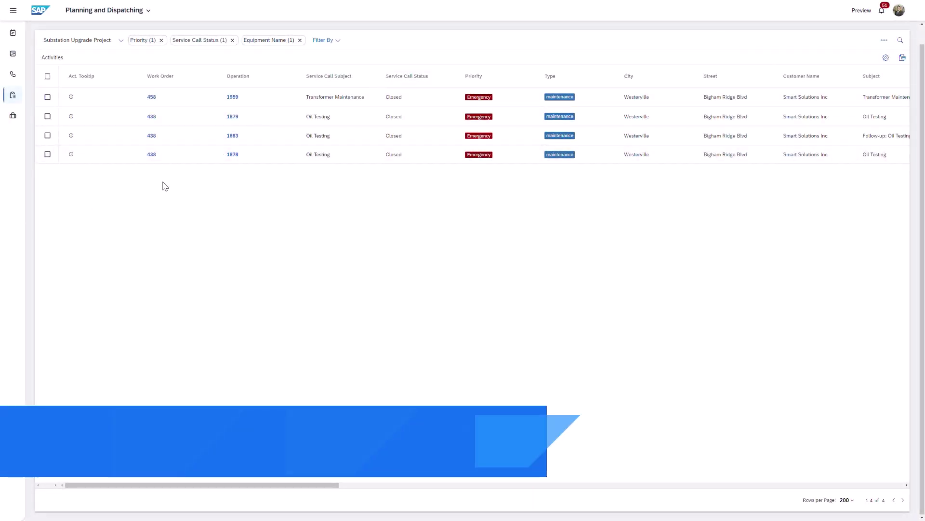
Step: Set the Priority filter to include all priorities
click(143, 40)
click(136, 79)
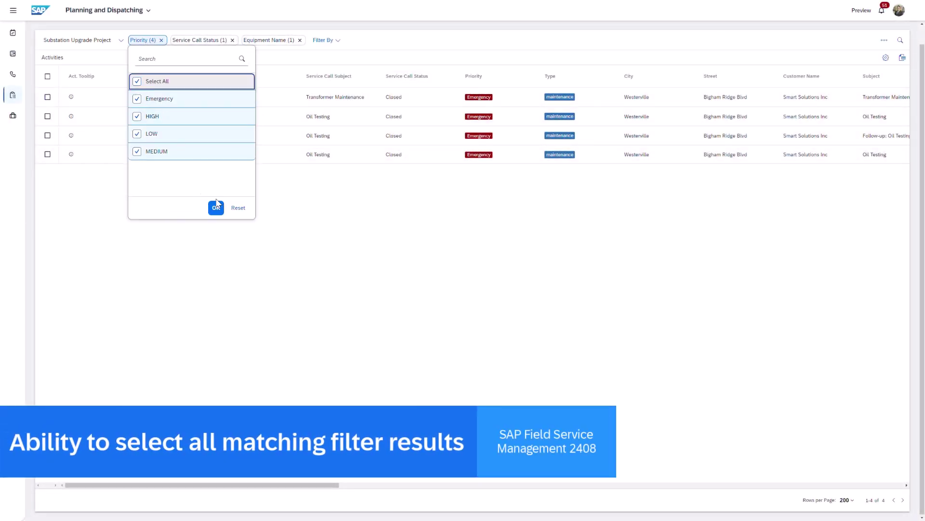
click(217, 207)
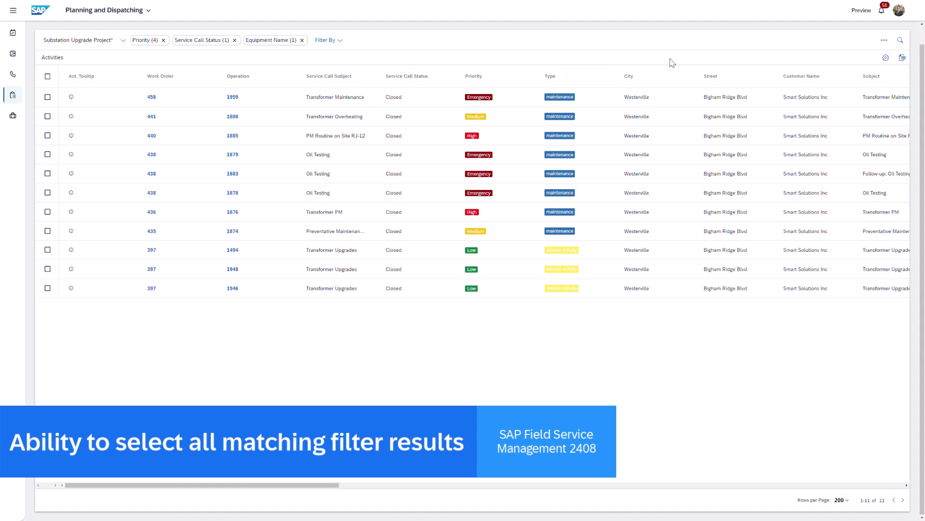
Step: In the Advanced Filter, include every Service Call Status and apply the filter
click(885, 40)
click(857, 109)
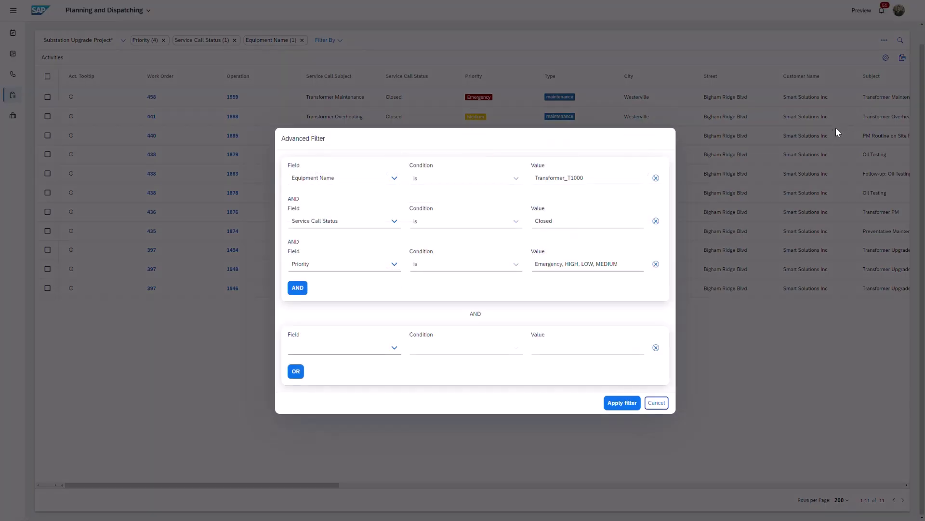
click(600, 223)
click(550, 265)
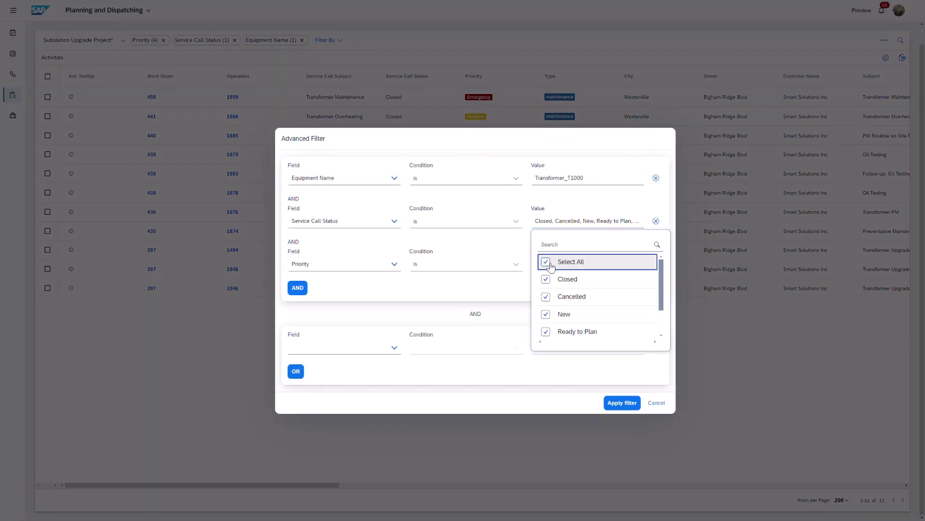
click(544, 364)
click(622, 402)
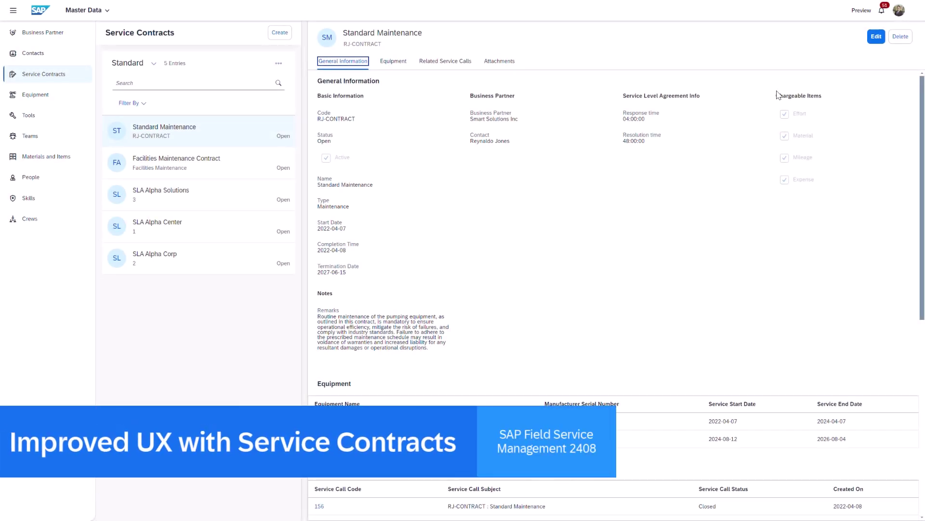
Step: View the Standard Maintenance contract's Equipment section, then its Related Service Calls
click(390, 66)
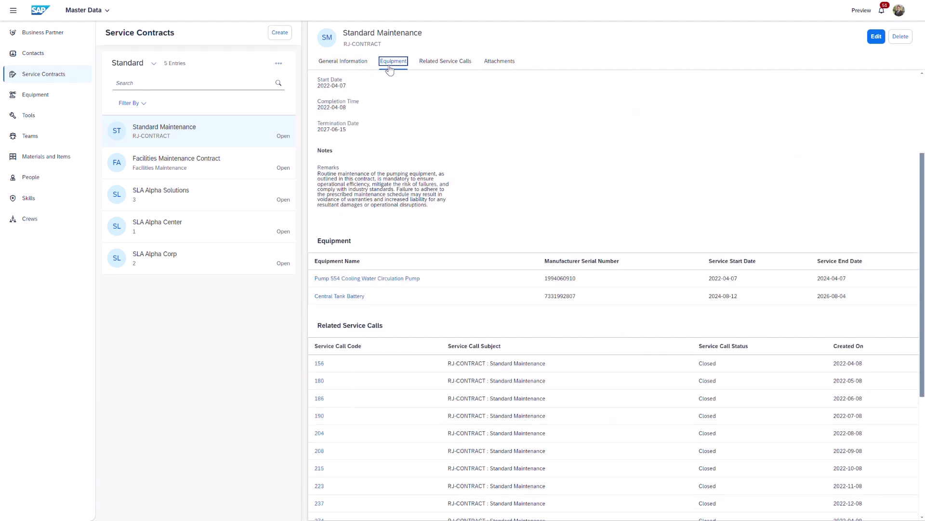
click(427, 67)
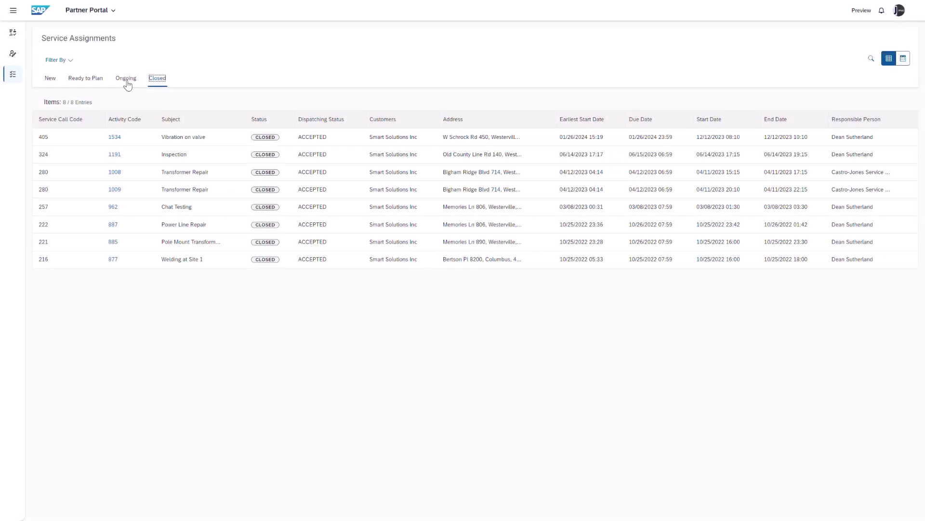
Step: Browse the Ongoing, Ready to Plan and New assignments, then open activity 1963's details
click(126, 81)
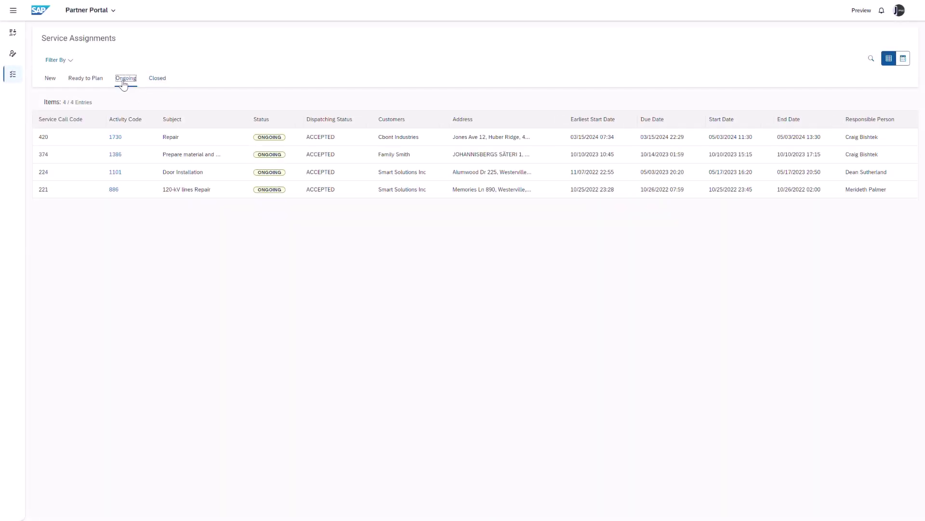
click(91, 81)
click(58, 82)
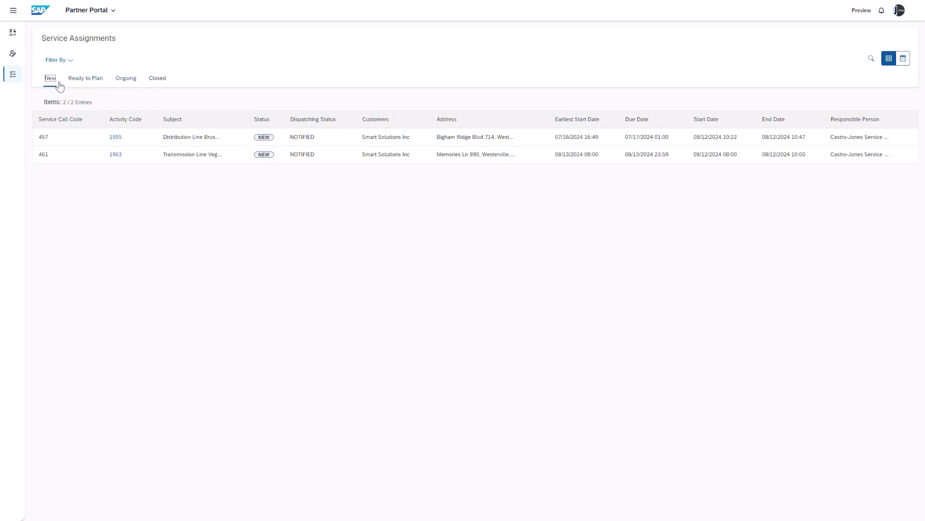
click(116, 154)
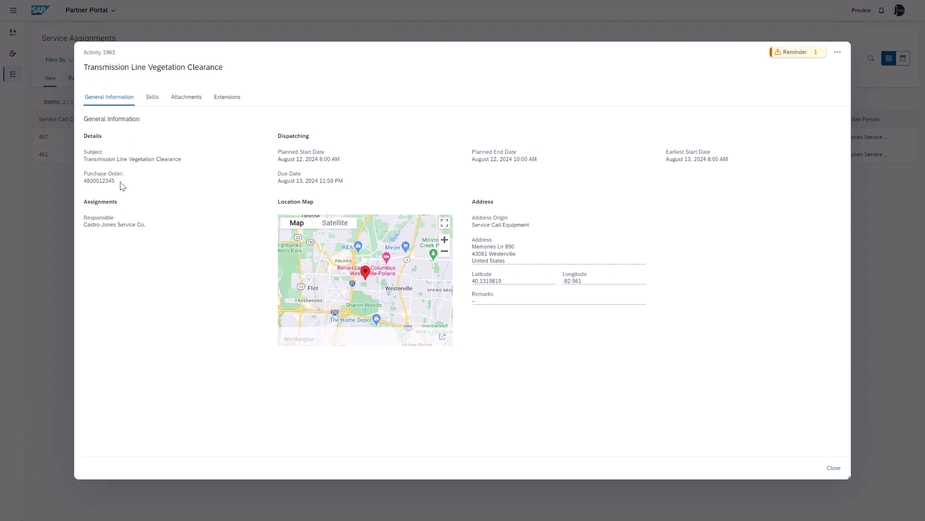
drag(120, 182, 82, 185)
click(210, 182)
Step: Review activity 1963's skills and attachments, then search knowledge articles for its pasted title
click(152, 99)
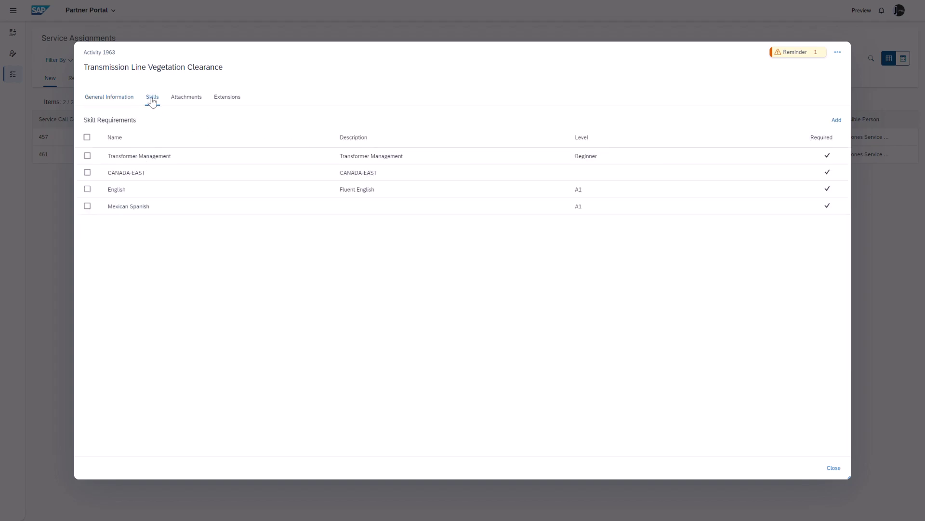
click(180, 100)
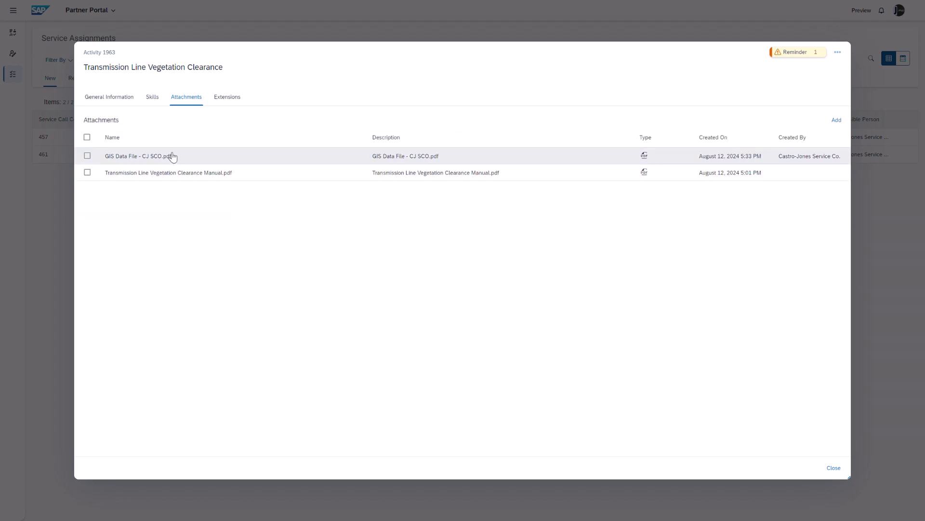
click(229, 100)
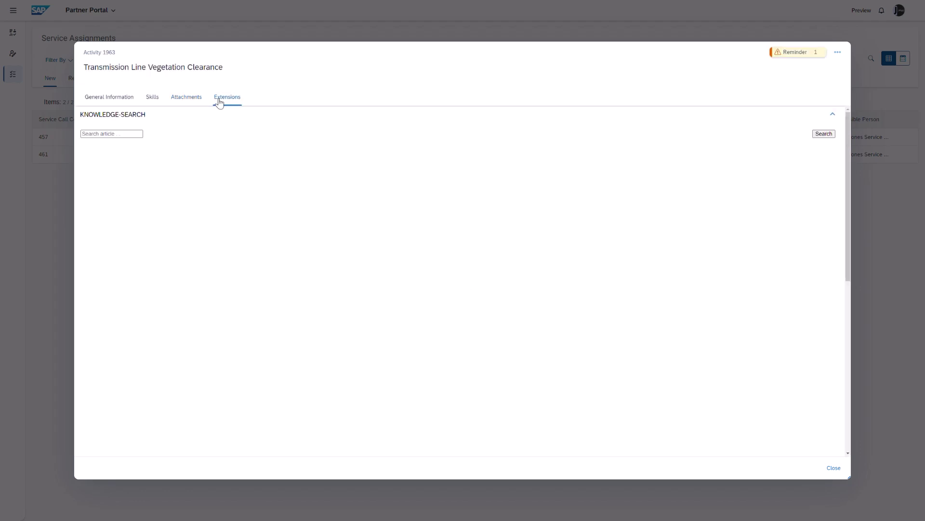
click(133, 138)
text(Transmission Line Vegetation Clearance)
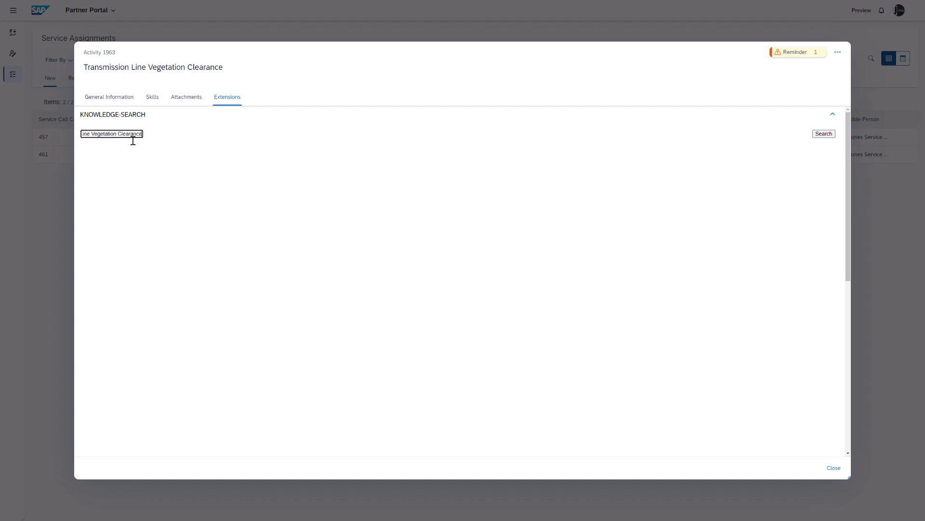
click(813, 135)
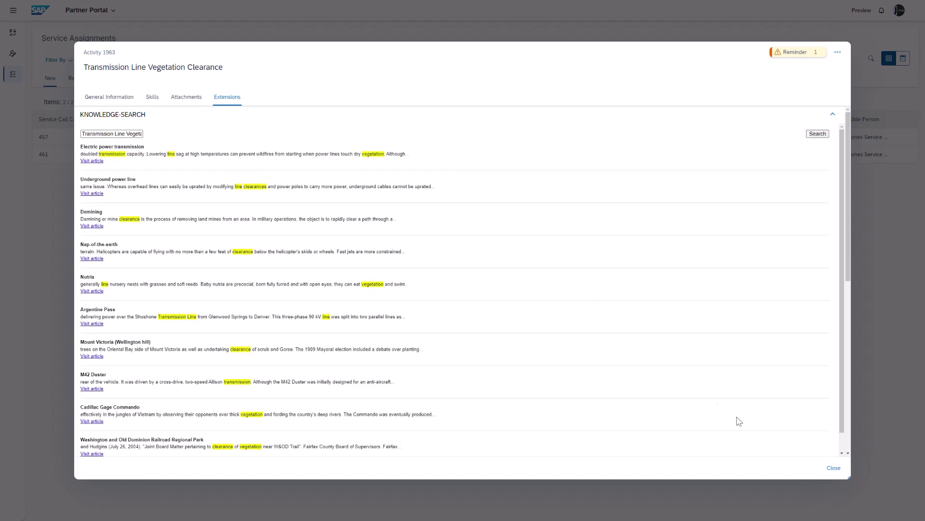